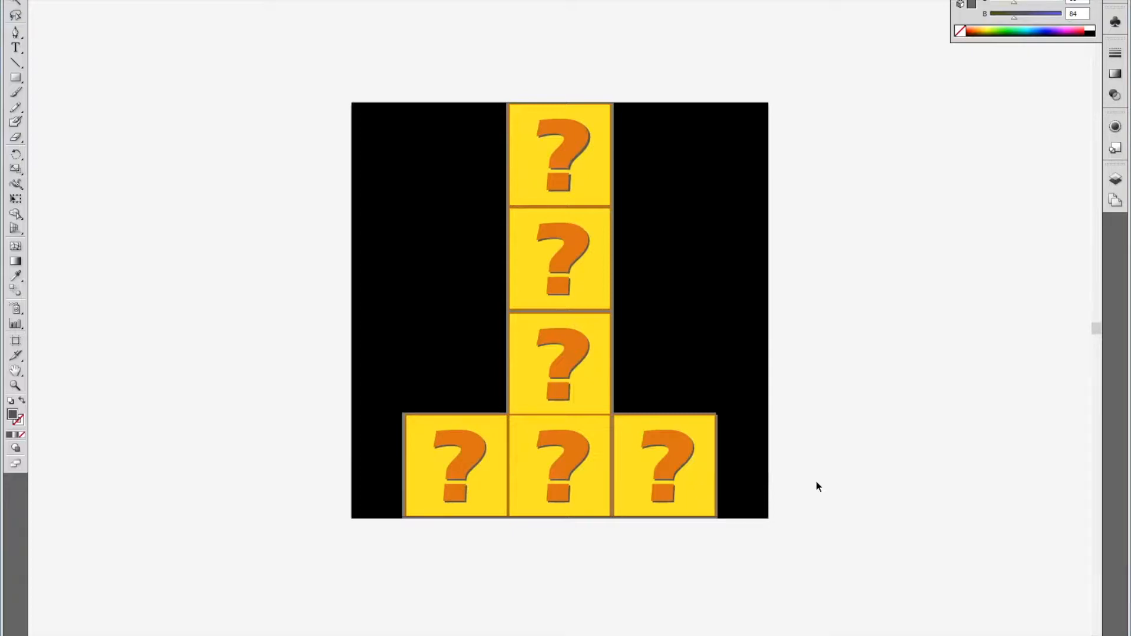
- Save the artwork as cubeLayoutExample.ai in Illustrator CS5 format, replacing the existing file
left_click(41, 2)
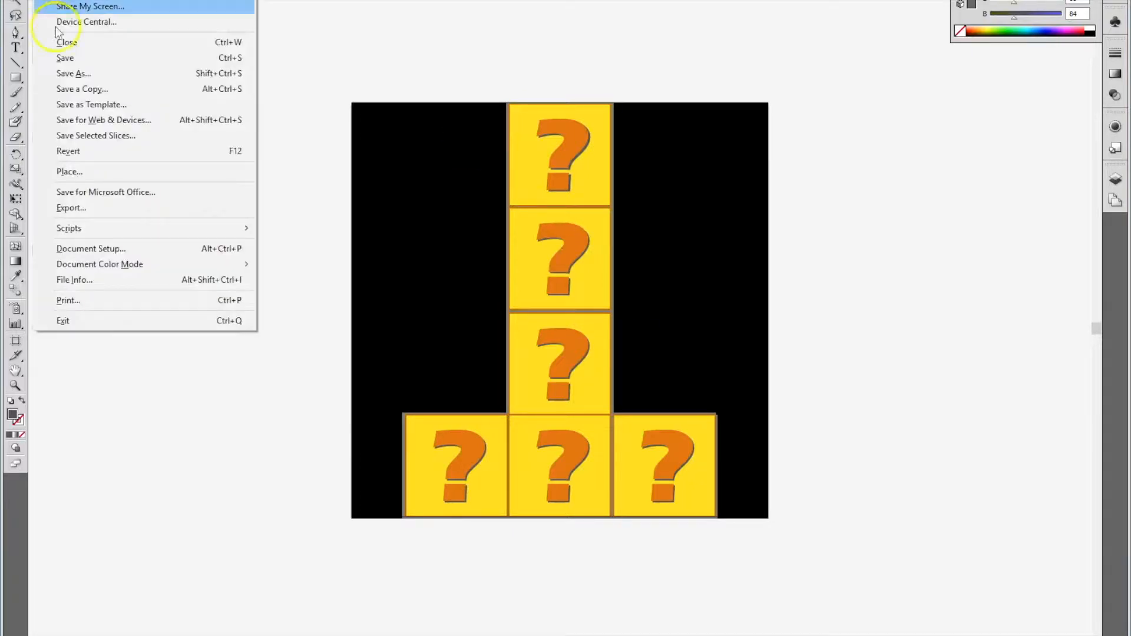
left_click(70, 73)
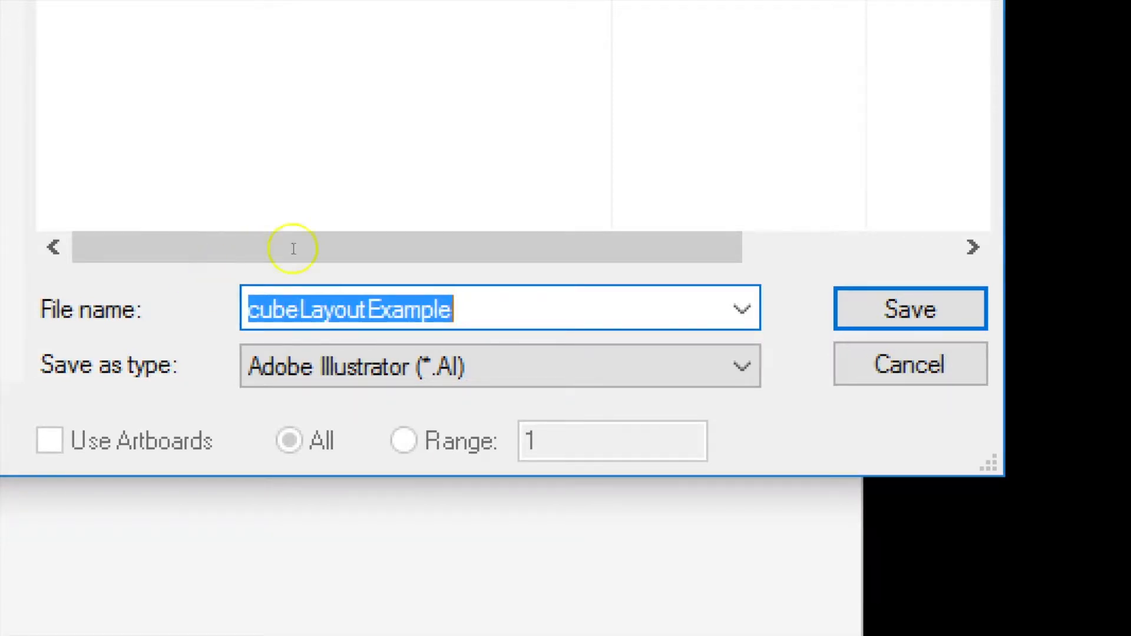
left_click(910, 308)
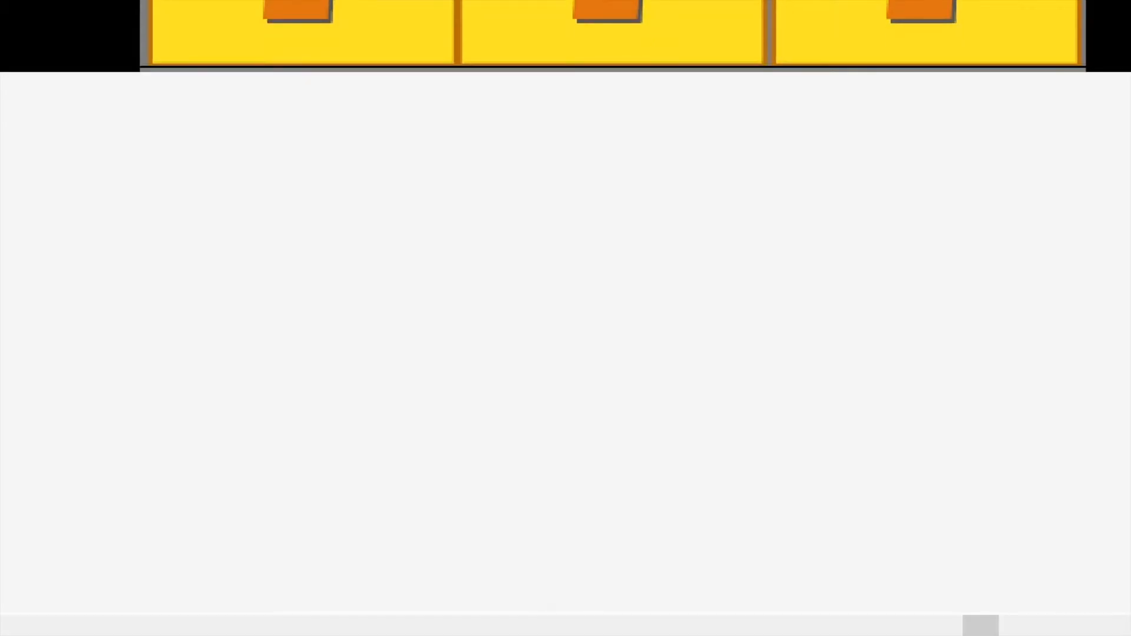
right_click(1001, 634)
left_click(996, 631)
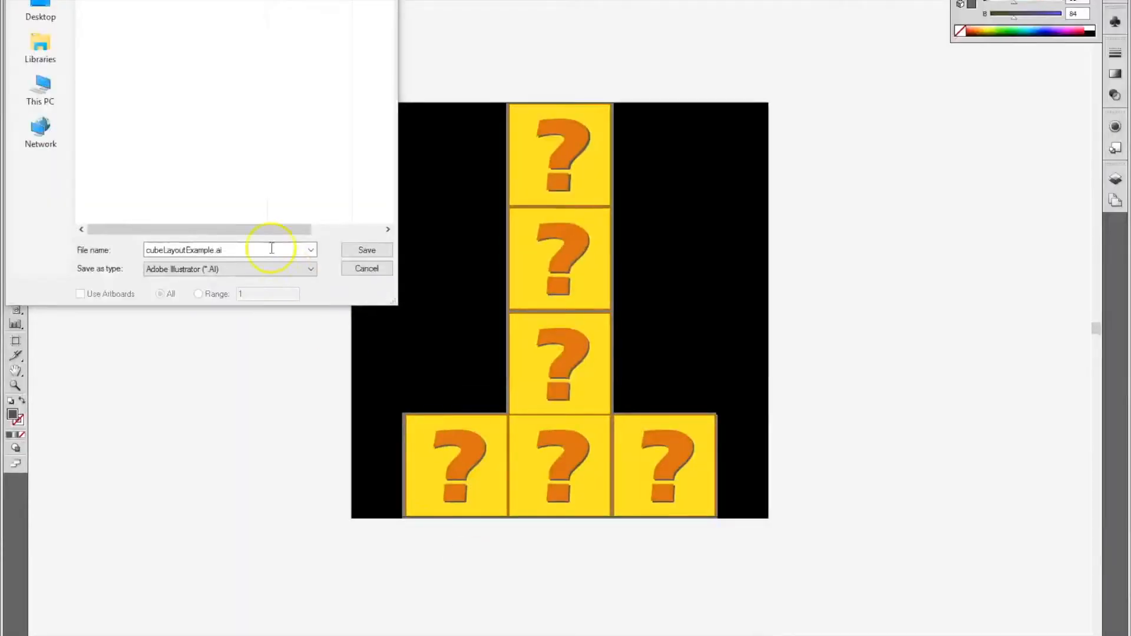
left_click(366, 250)
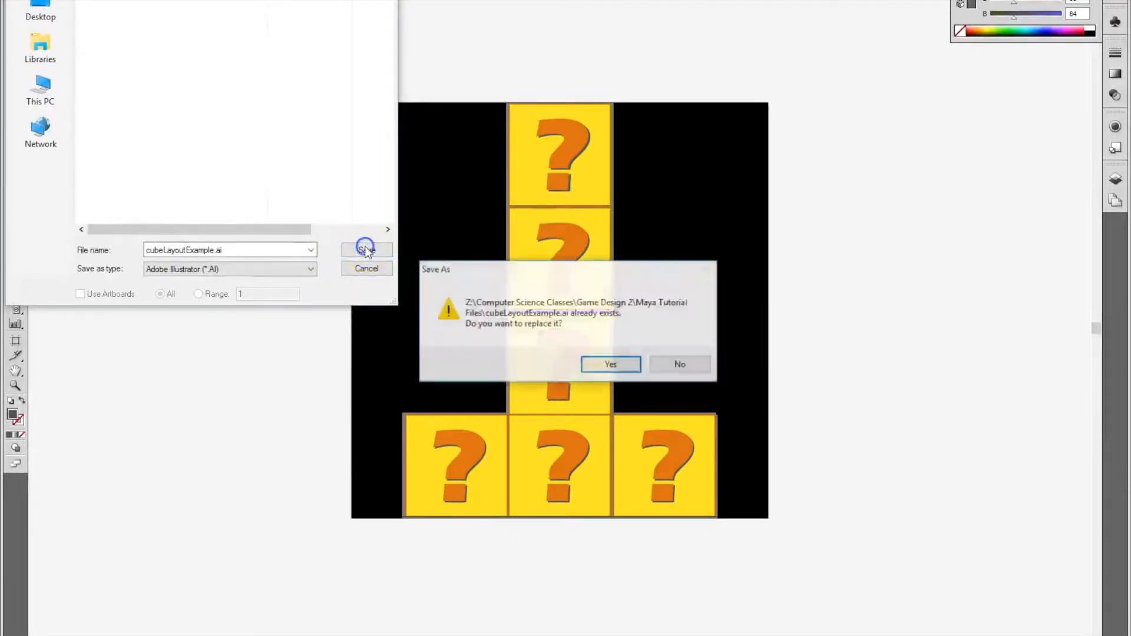
left_click(588, 362)
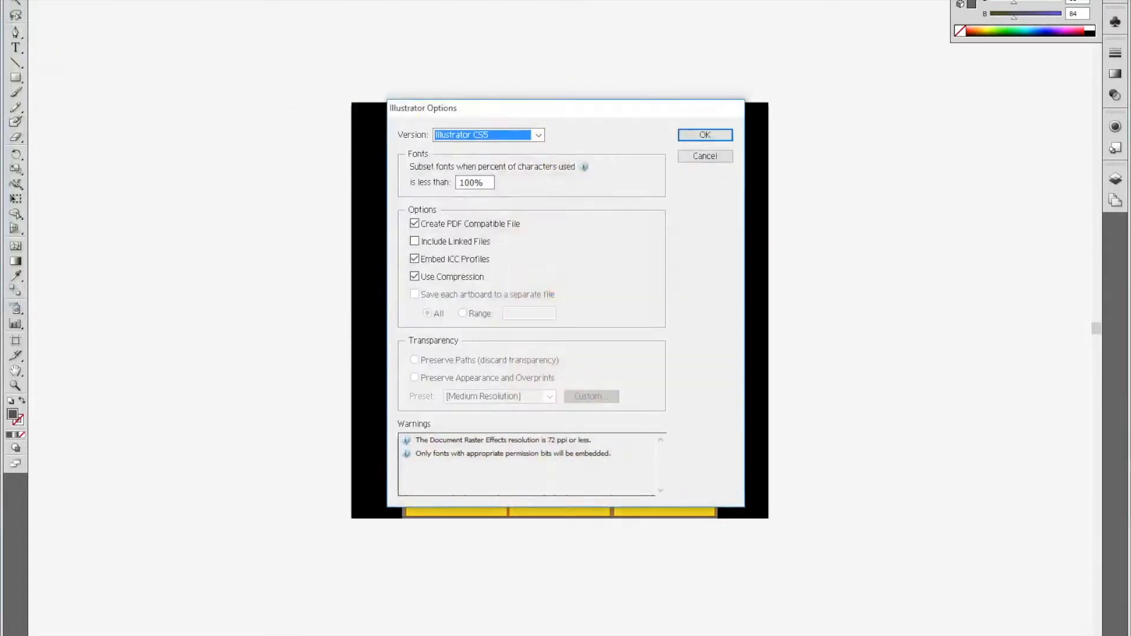
left_click(690, 135)
- Set up the artwork for web export with the PNG-24 preset
key("alt+f")
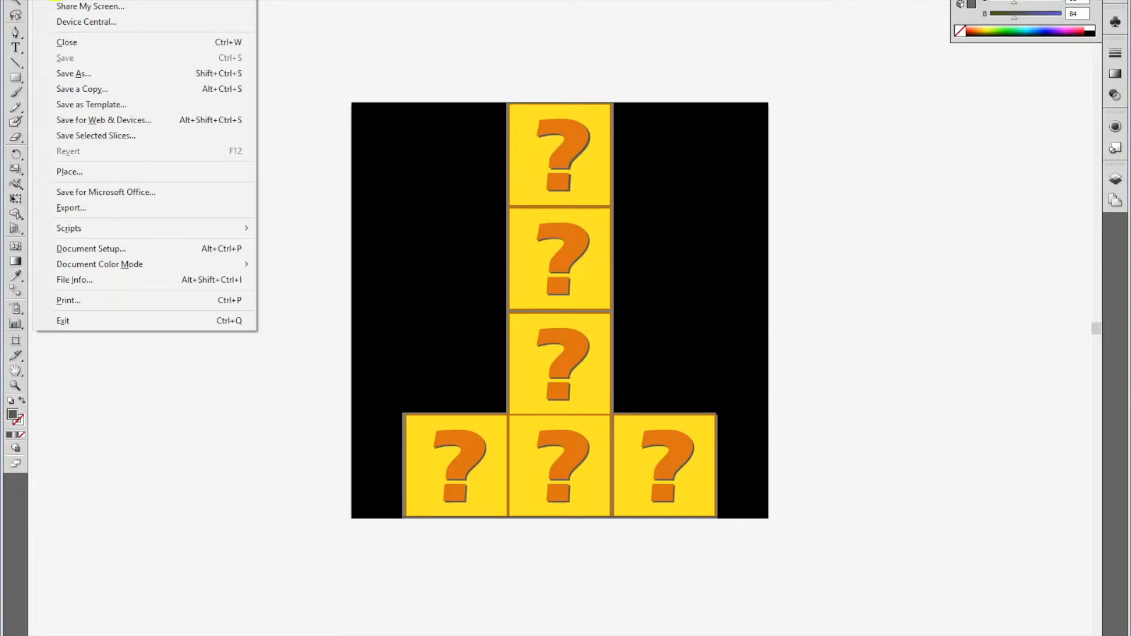
left_click(125, 121)
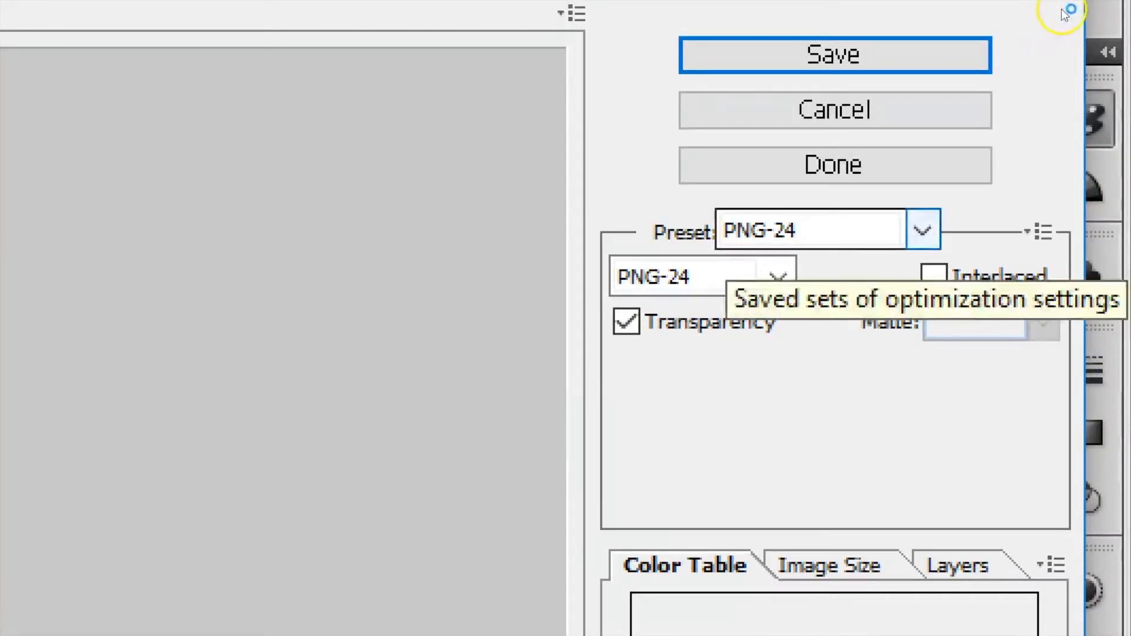
left_click(923, 230)
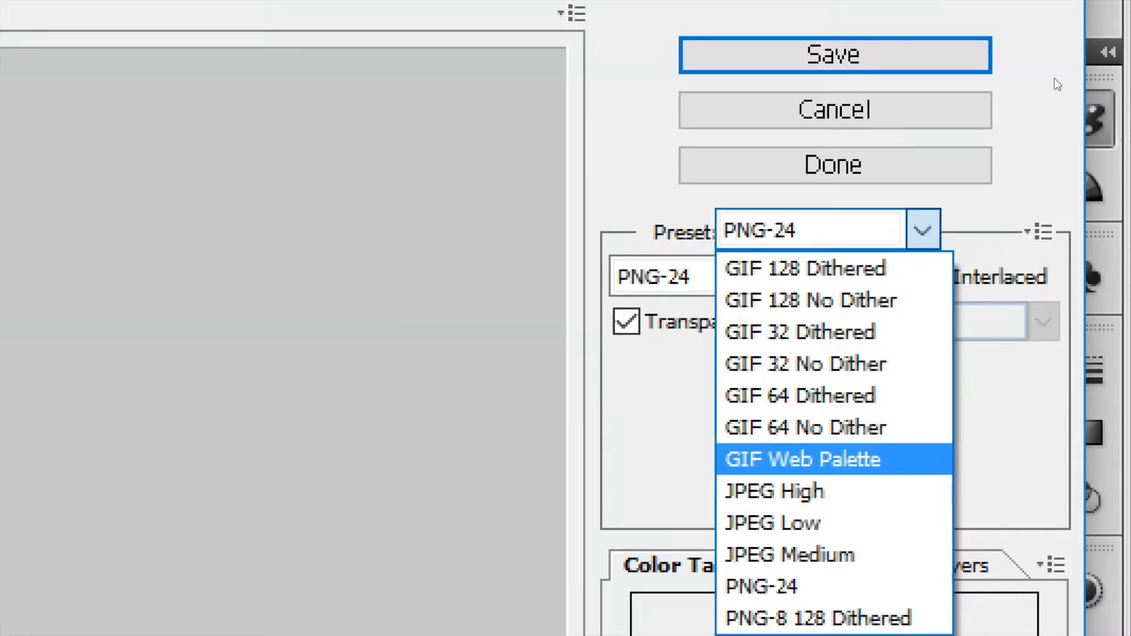
key("Down")
key("Down")
key("Down")
key("Down")
key("Down")
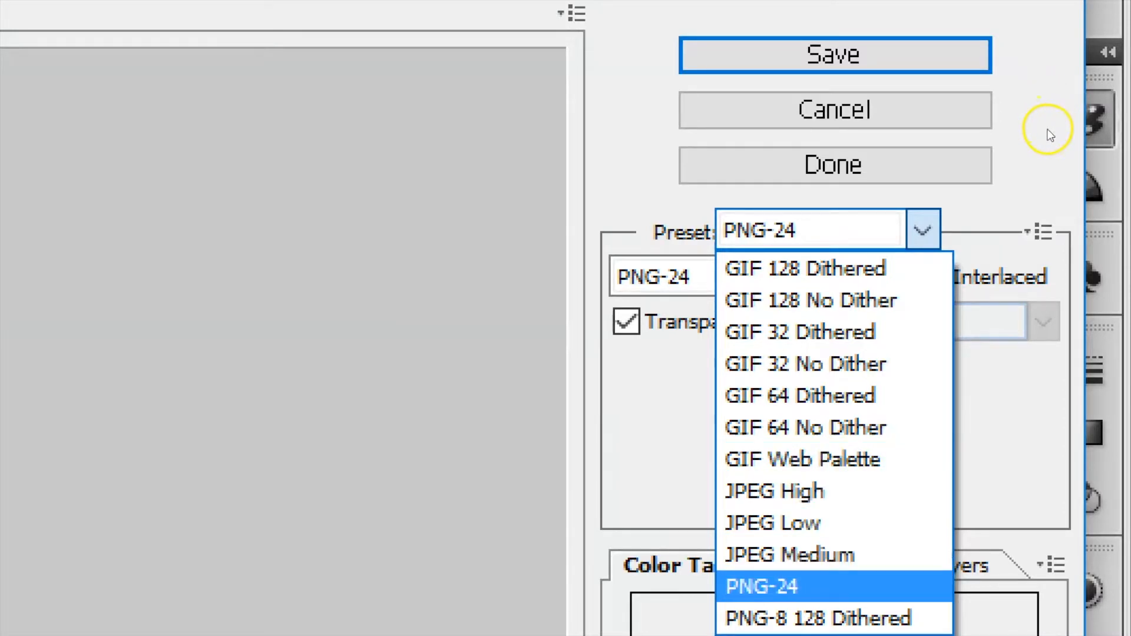
key("Up")
left_click(1046, 123)
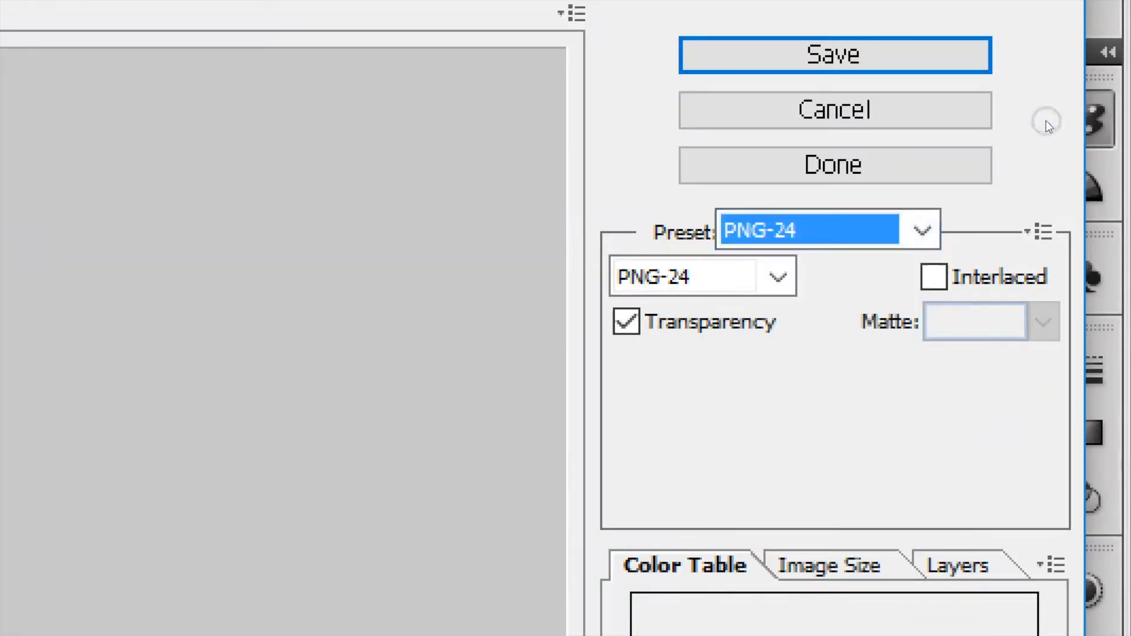
- Save the optimized PNG image under the name cubeLayoutExample
left_click(836, 55)
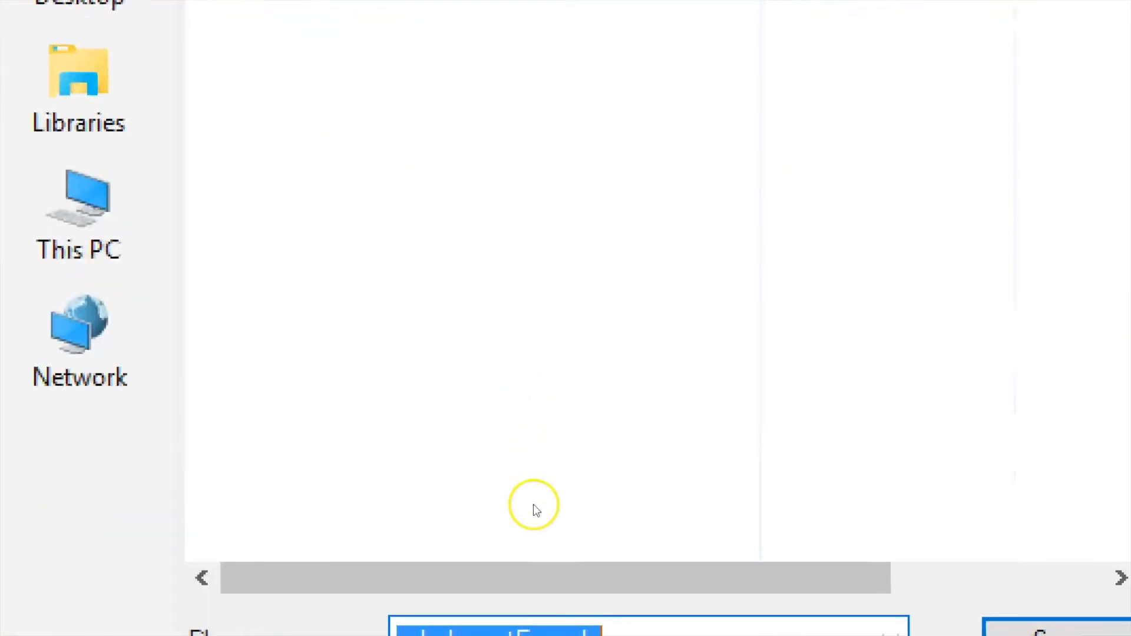
left_click(716, 487)
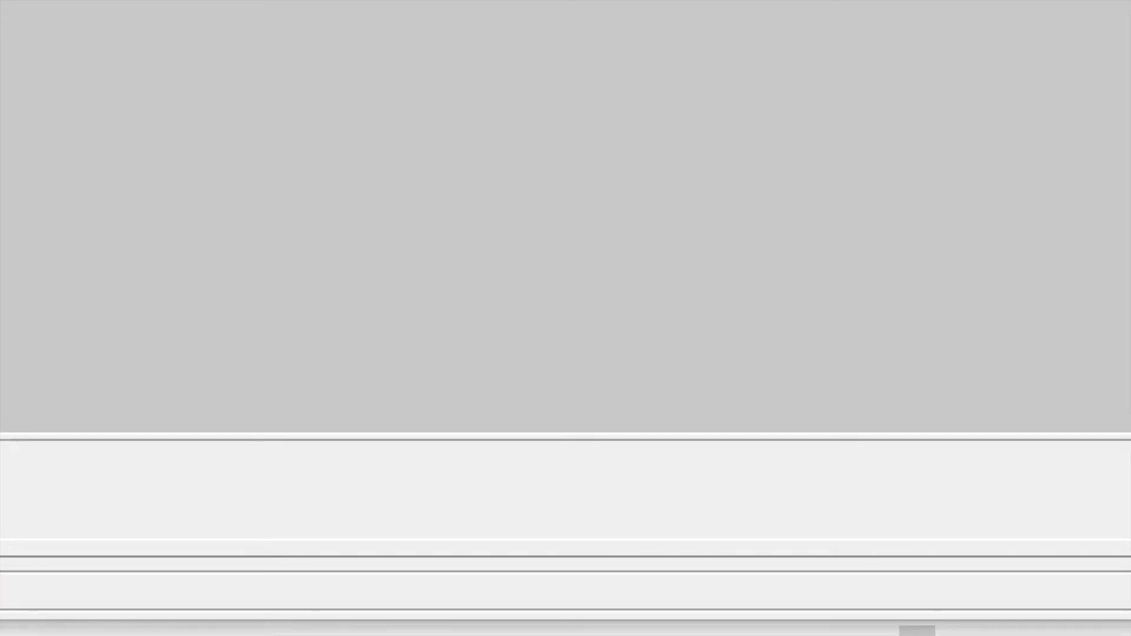
right_click(967, 635)
left_click(883, 629)
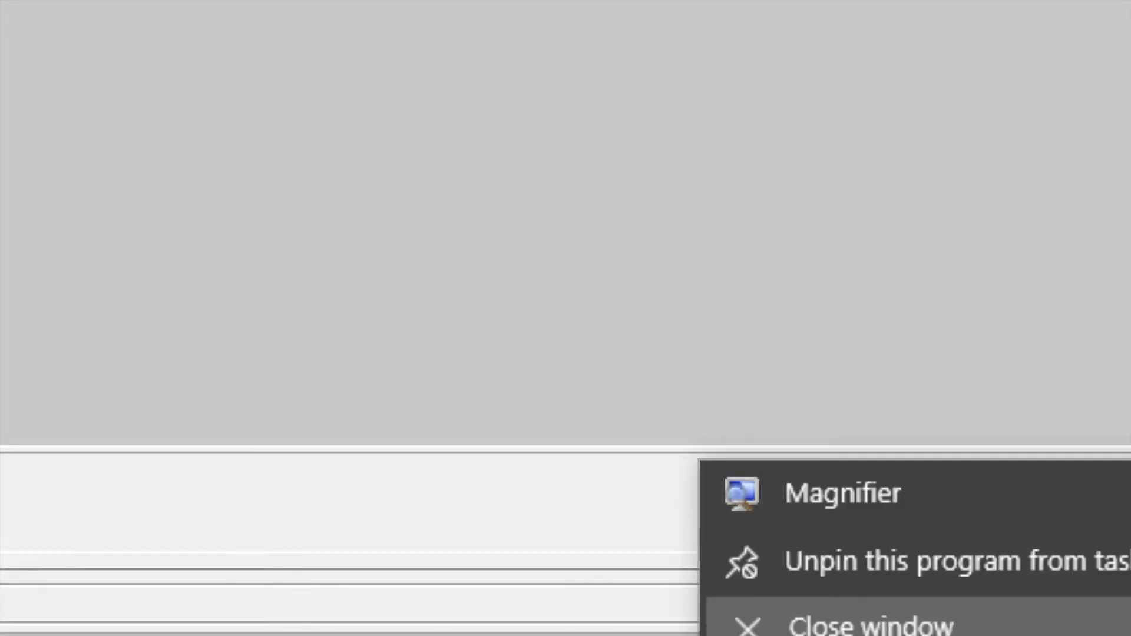
left_click(758, 124)
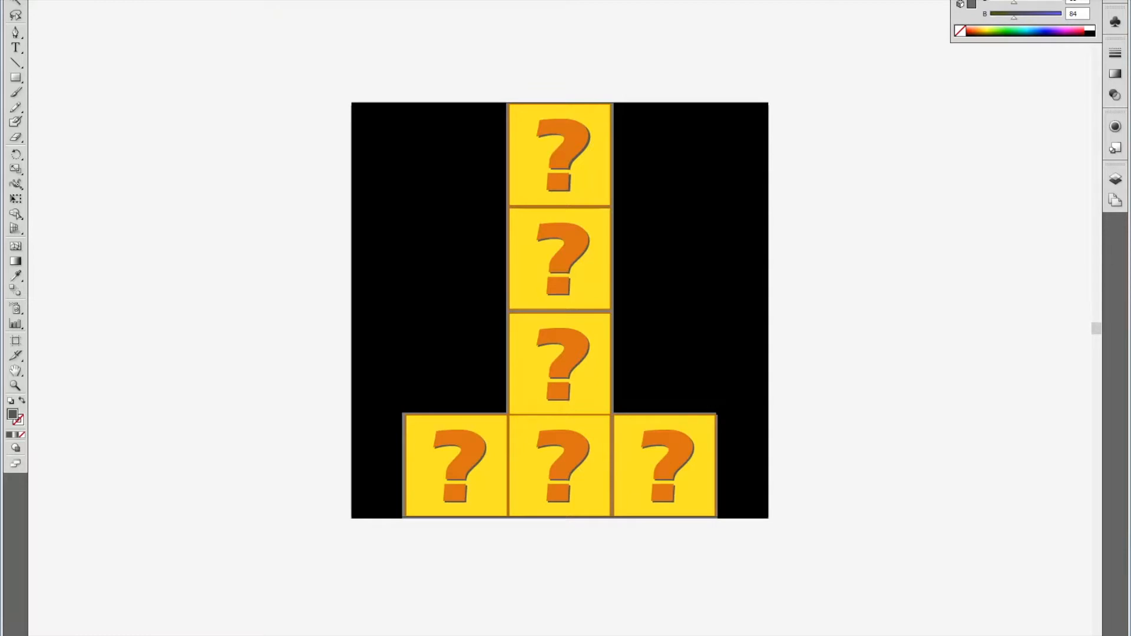
- Quit Illustrator, saving the changes to cubeLayoutExample.ai
left_click(46, 0)
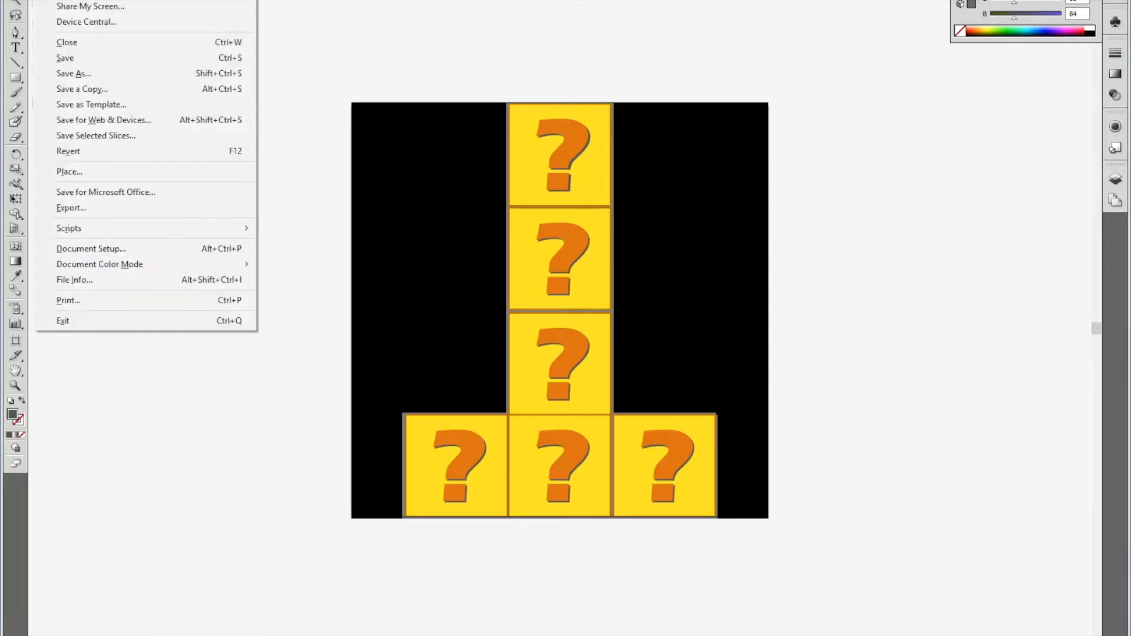
left_click(80, 321)
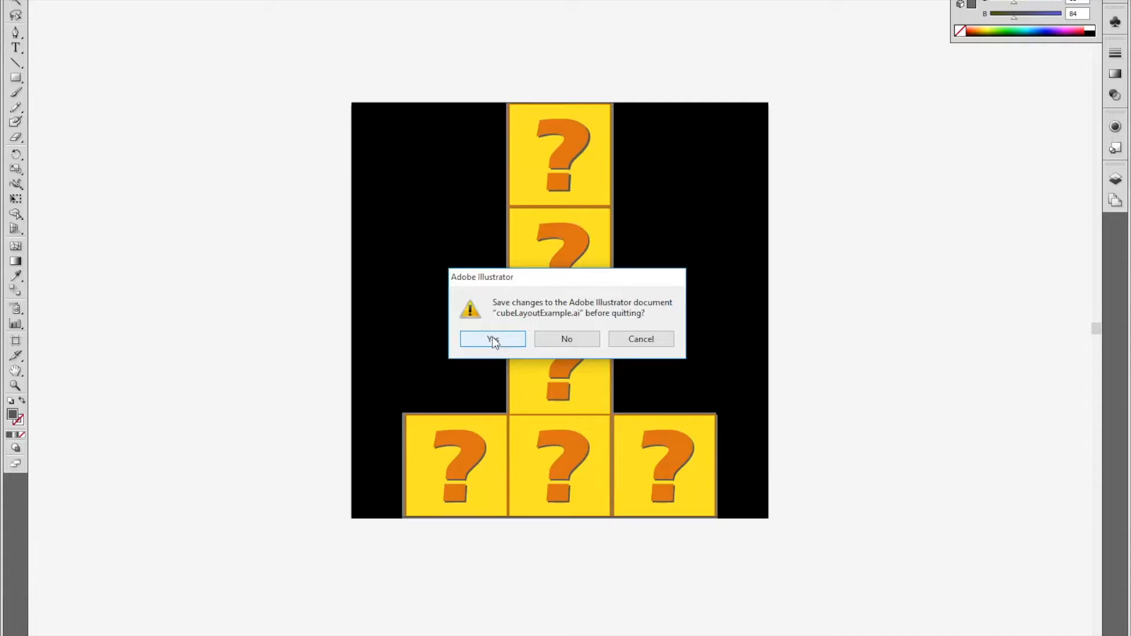
left_click(493, 339)
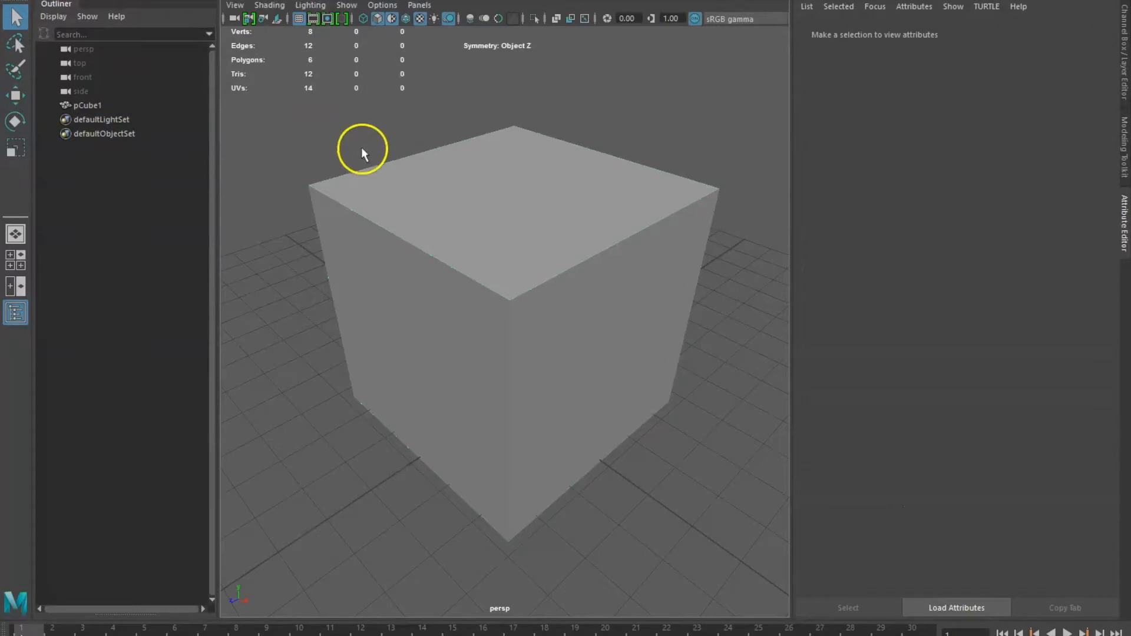
- Switch to Maya and select the cube in the perspective view
left_click(394, 188)
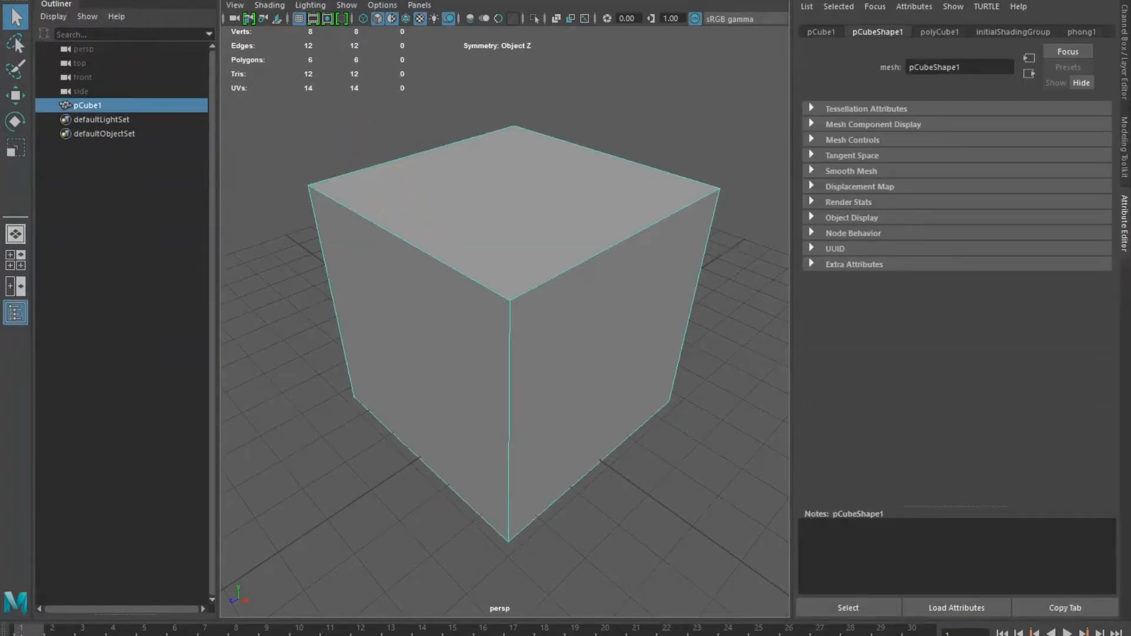
left_click(11, 0)
left_click(58, 0)
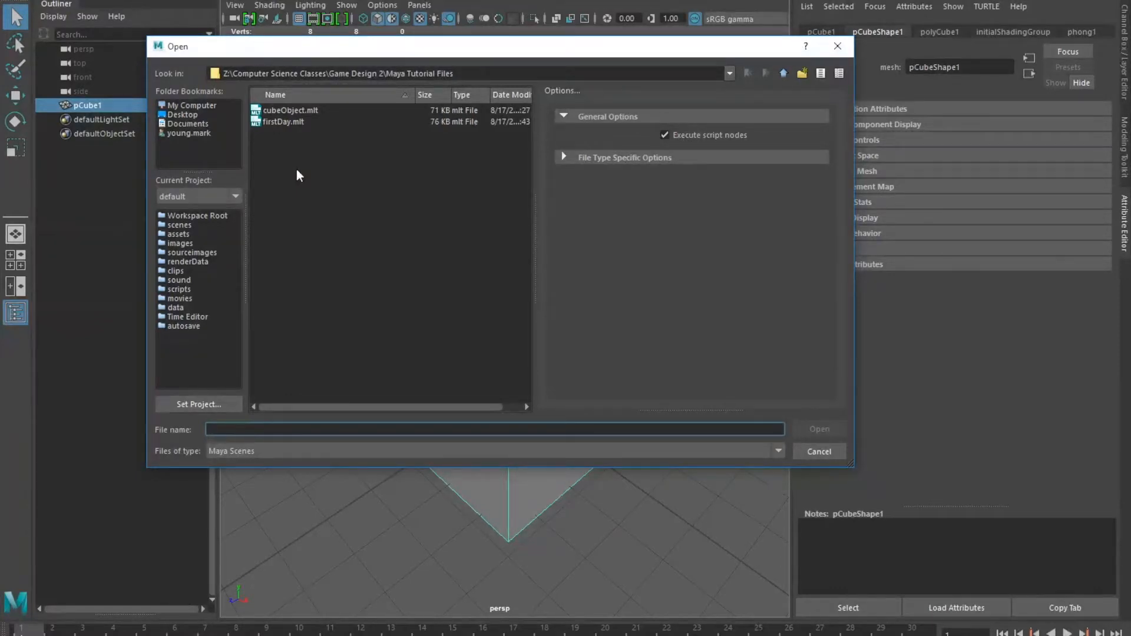
left_click(829, 457)
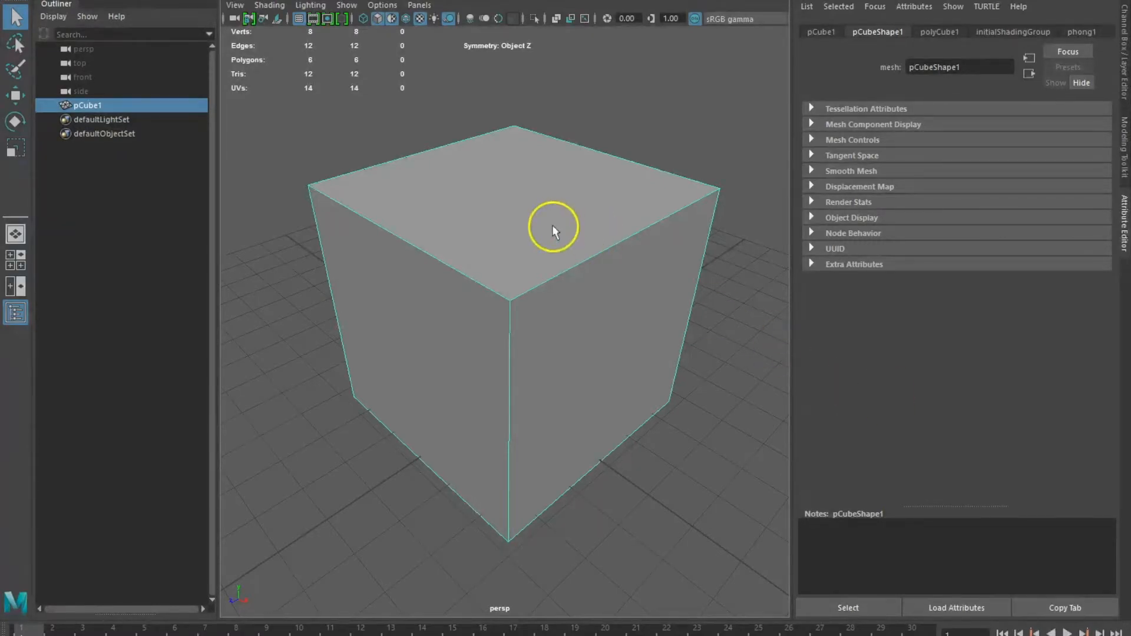
- Examine the cube's unwrapped UV layout in the UV Editor
left_click(543, 0)
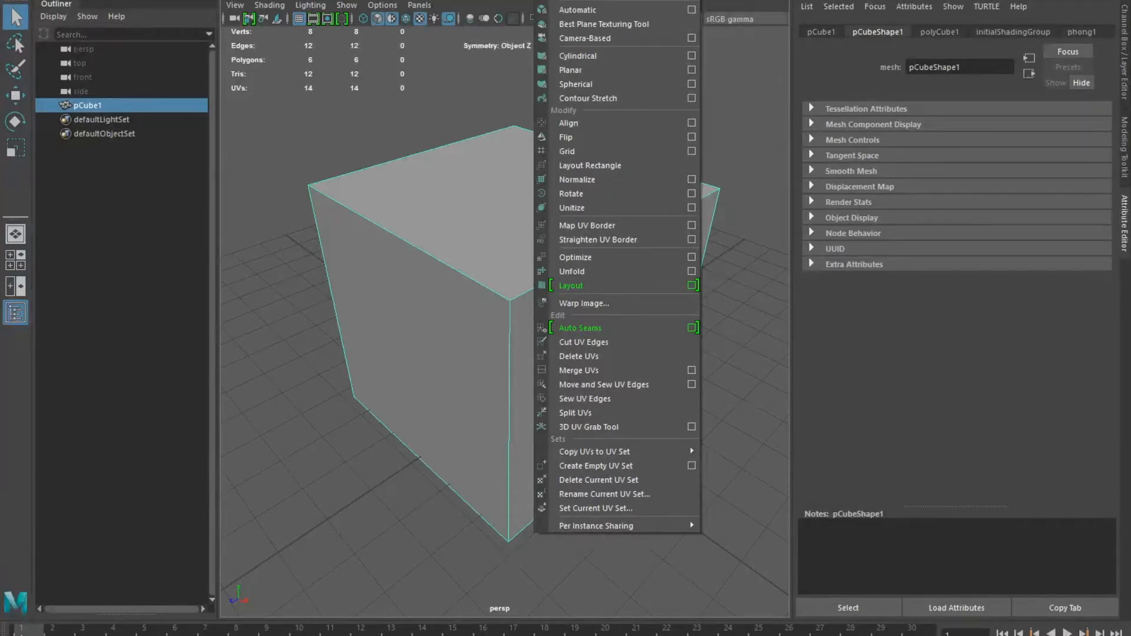
left_click(569, 0)
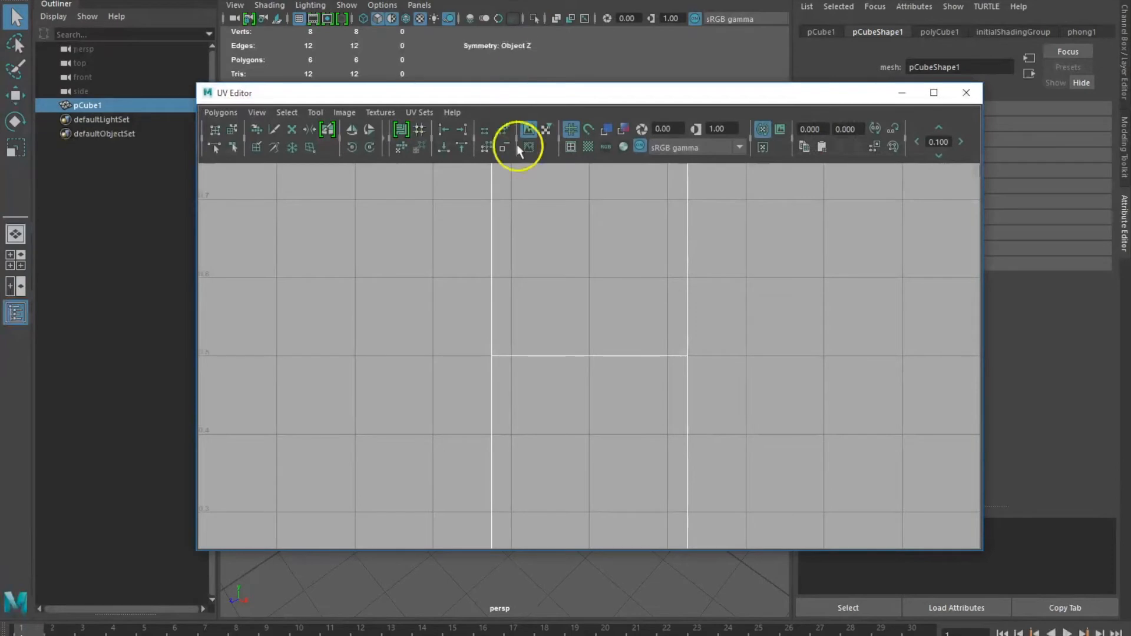
scroll(798, 352, "down", 3)
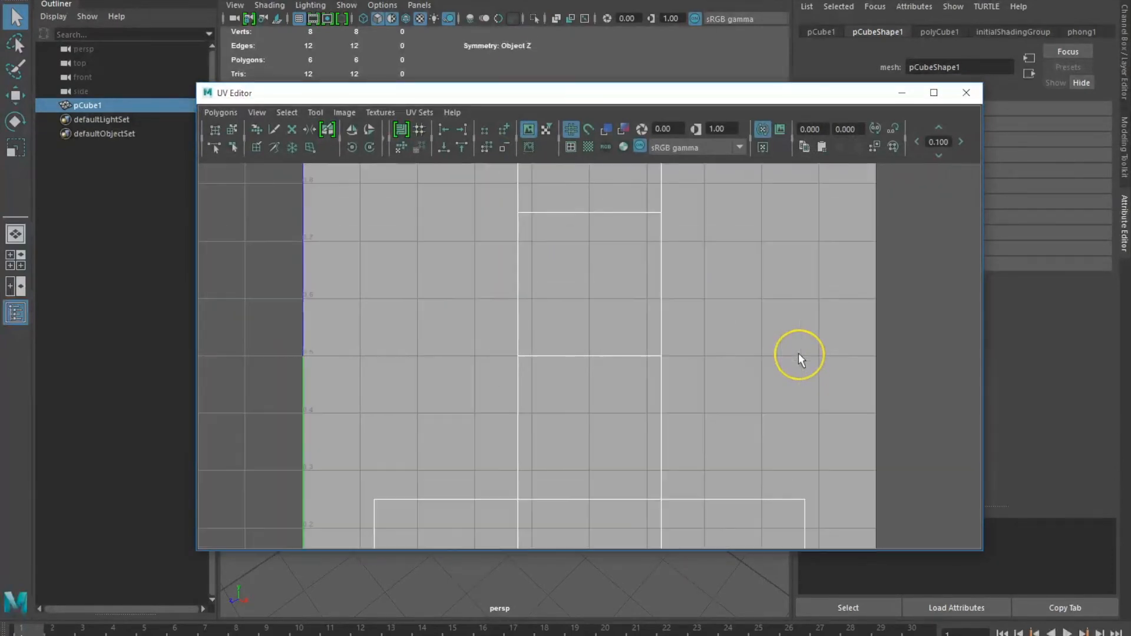
key("f")
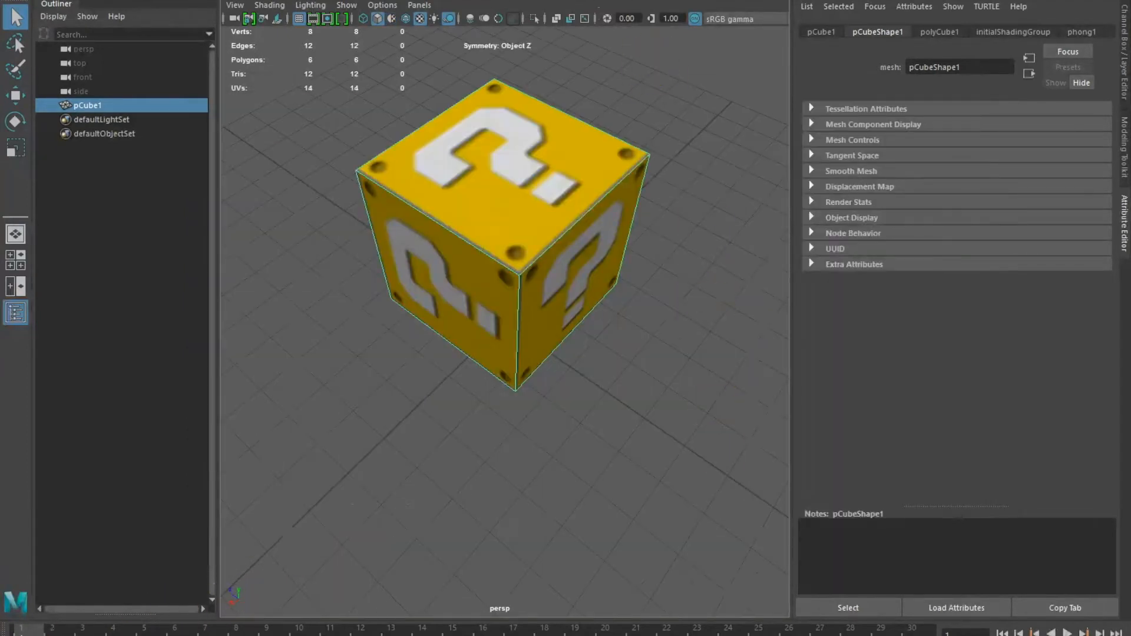
left_click(543, 1)
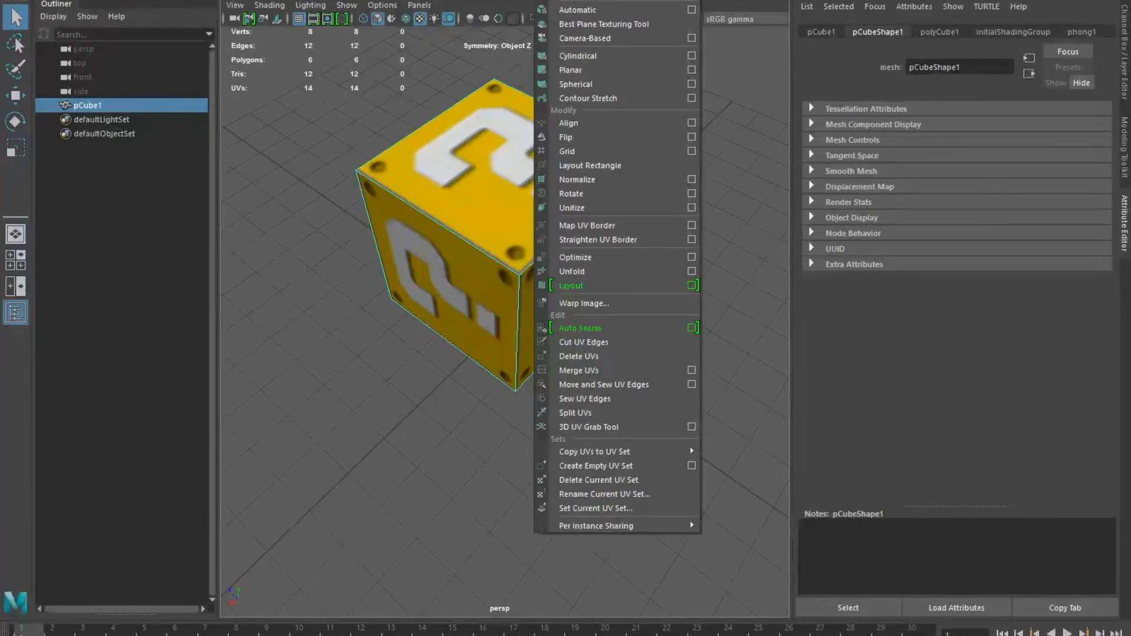
left_click(566, 1)
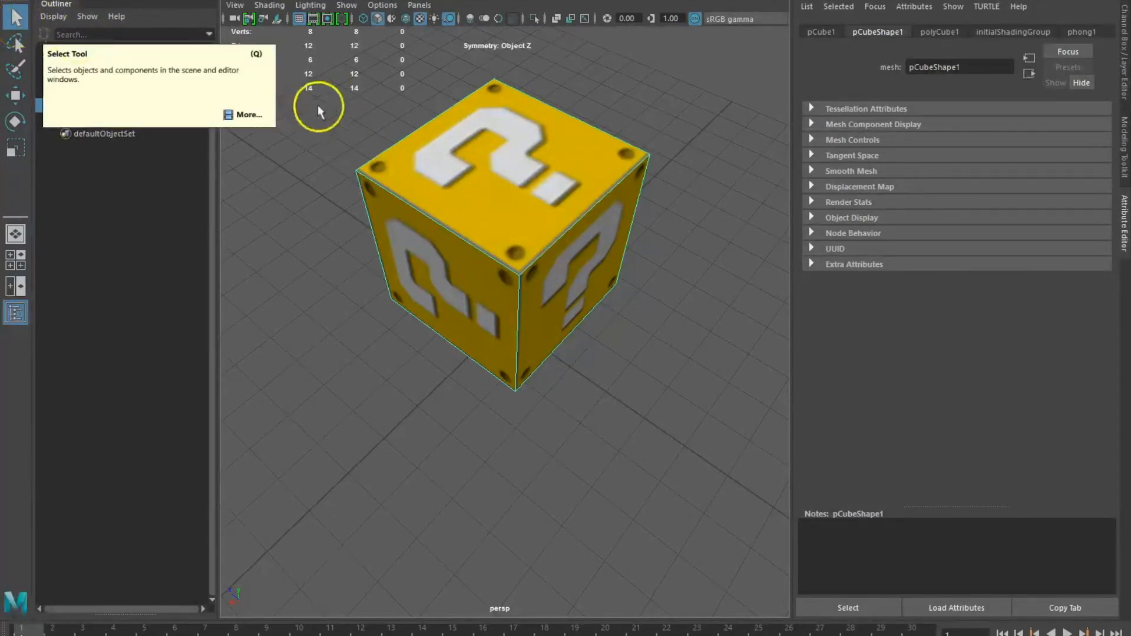
- Open the cube's phong1 material and its file1 texture node, and view the textured cube from another side
left_click(1079, 33)
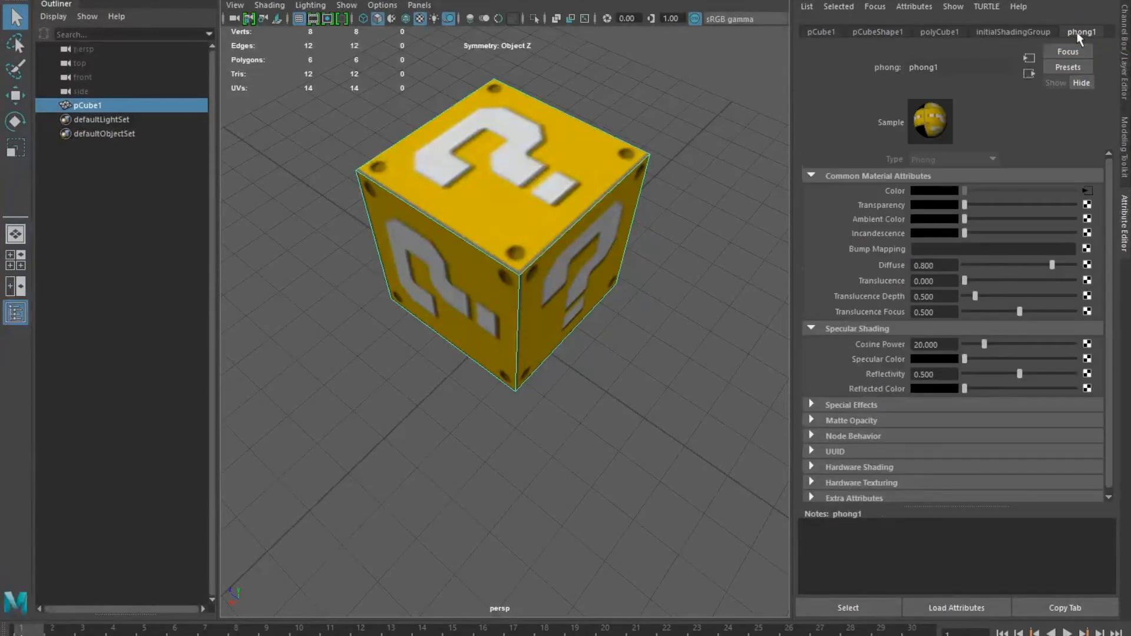
left_click(947, 555)
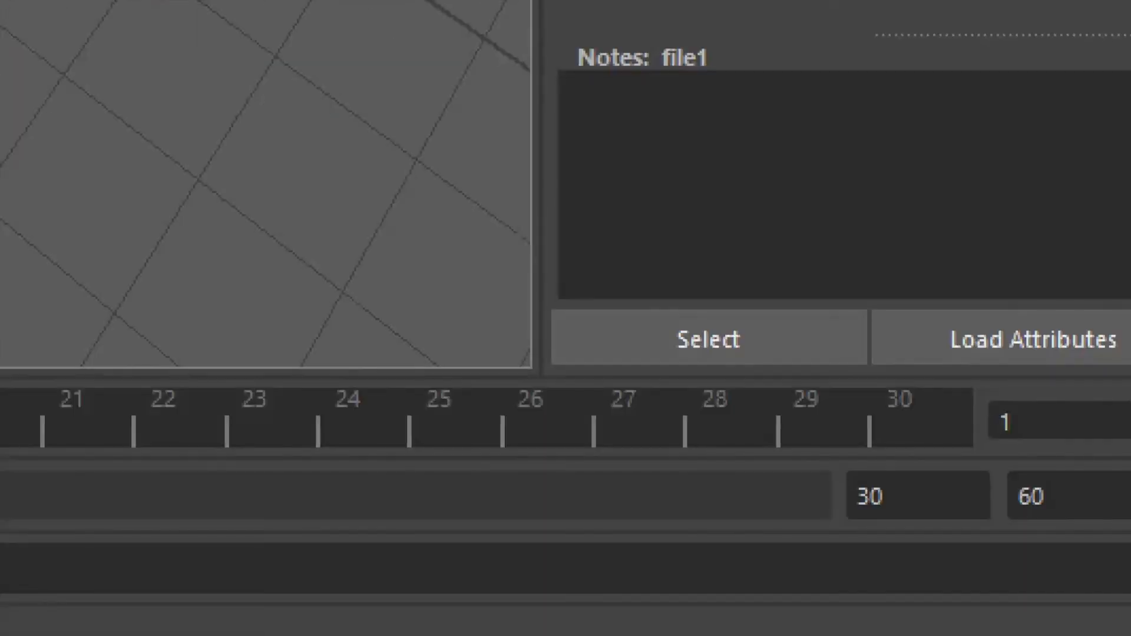
right_click(373, 634)
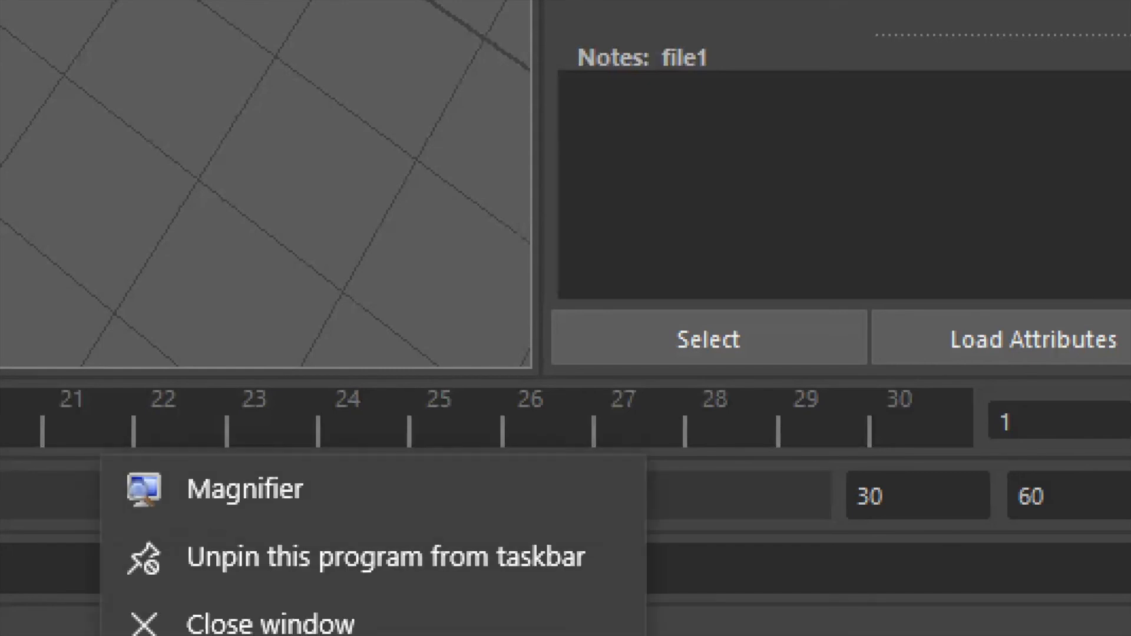
left_click(330, 606)
left_click_drag(754, 472, 578, 412, "alt")
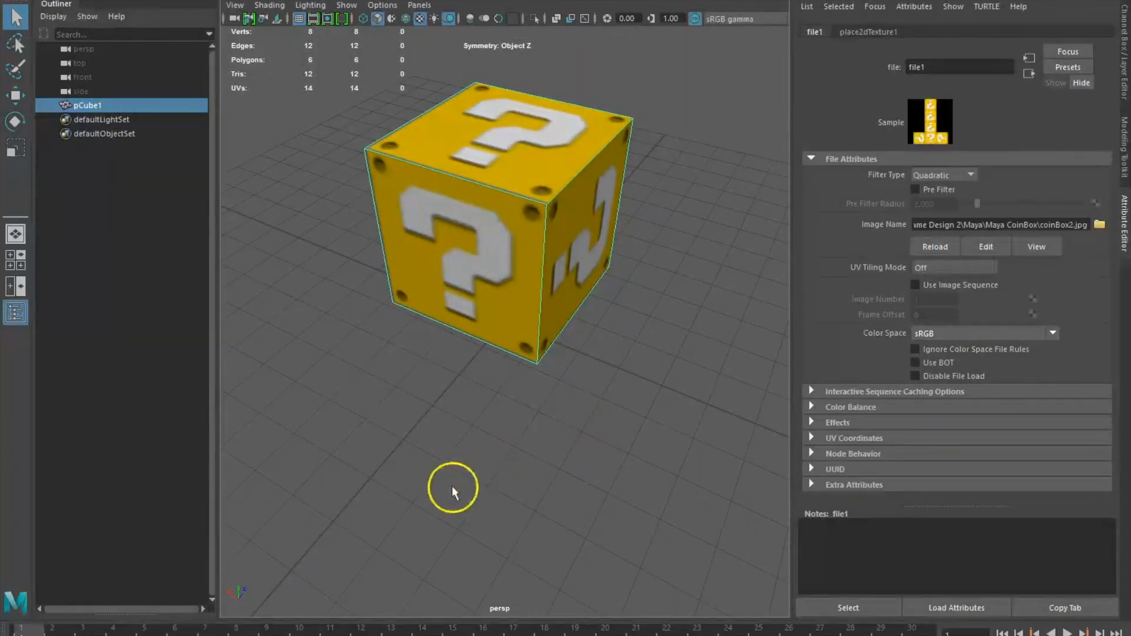